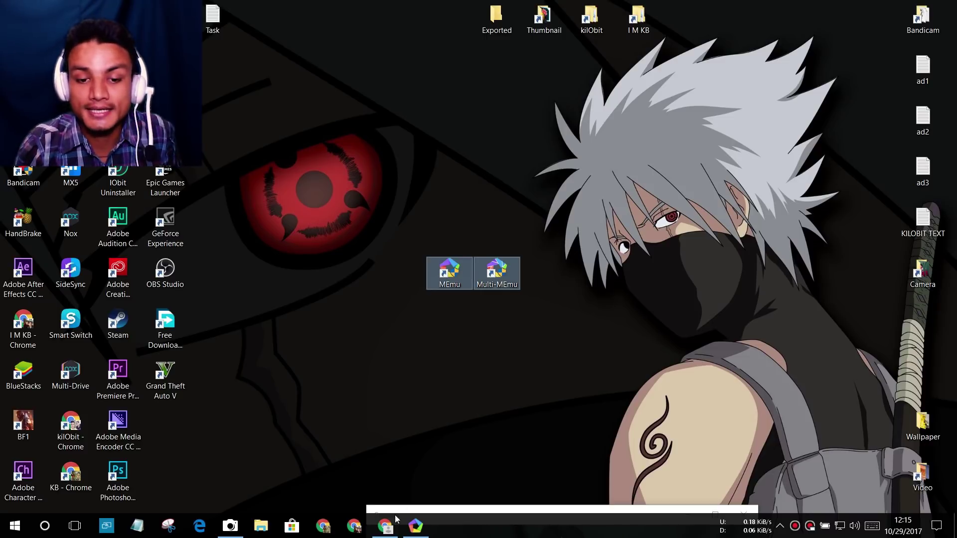
# Step: View the MEmu Android emulator review video page in the browser, and minimize the browser to return to the desktop
pyautogui.hotkey('alt', 'Tab')
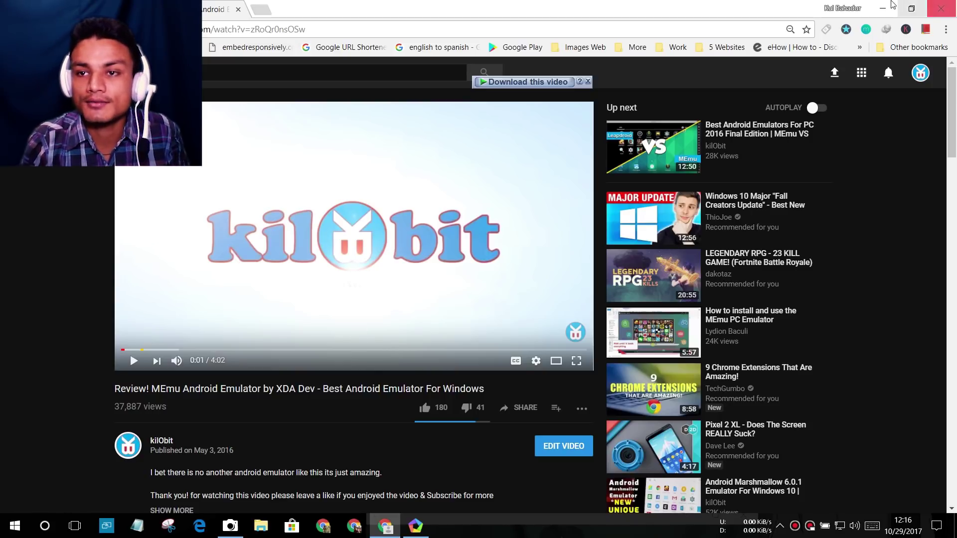
pyautogui.click(883, 8)
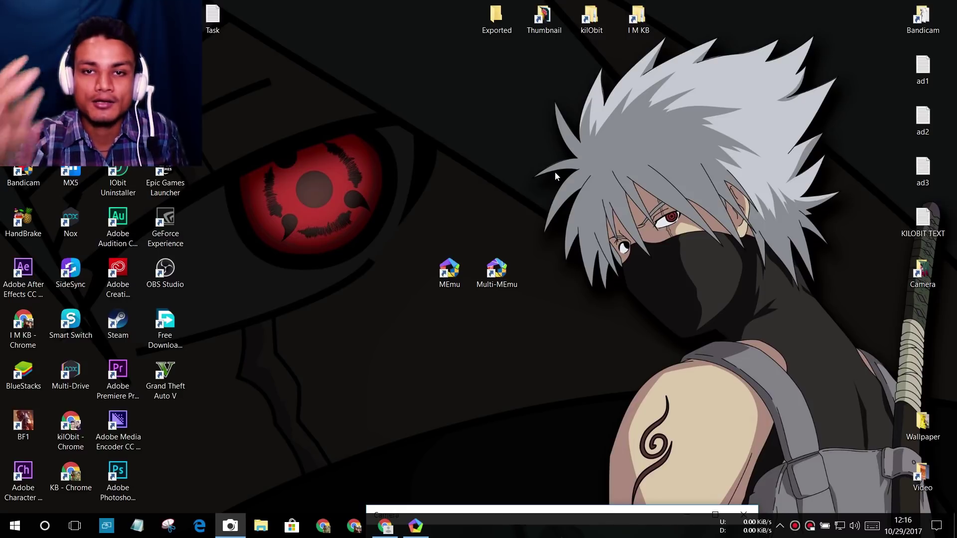
pyautogui.hotkey('alt', 'Tab')
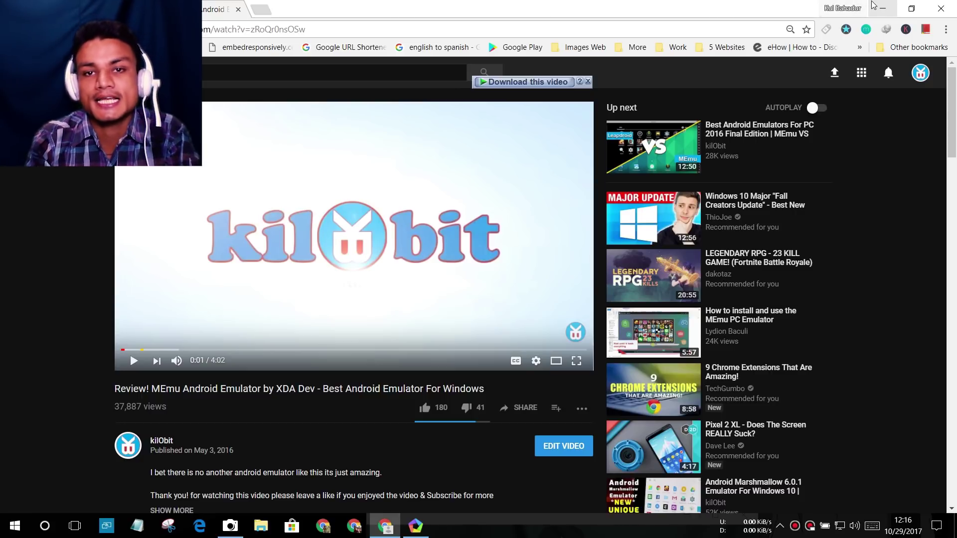
pyautogui.click(883, 9)
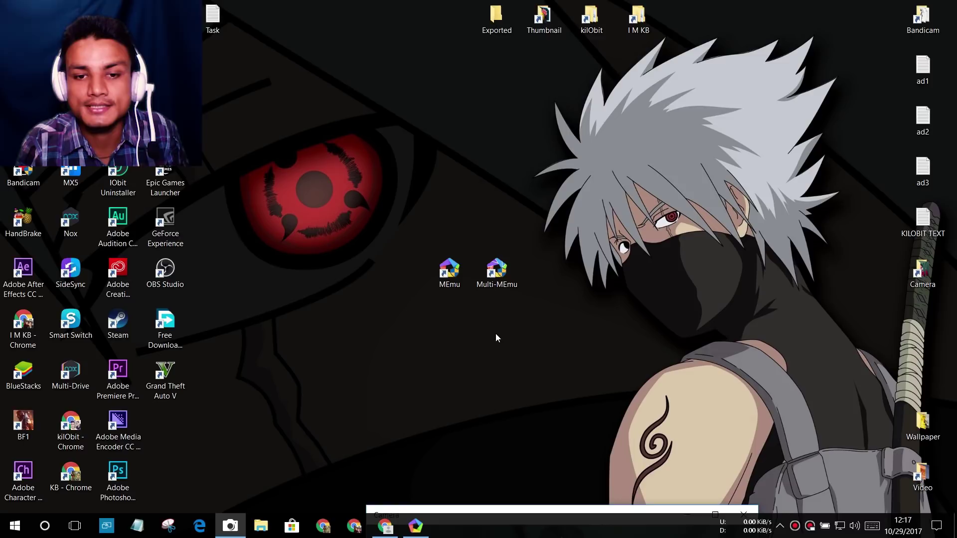
# Step: Open MEmu and examine its Android version on the About tablet page, including the version's easter egg, and minimize the emulator
pyautogui.doubleClick(449, 273)
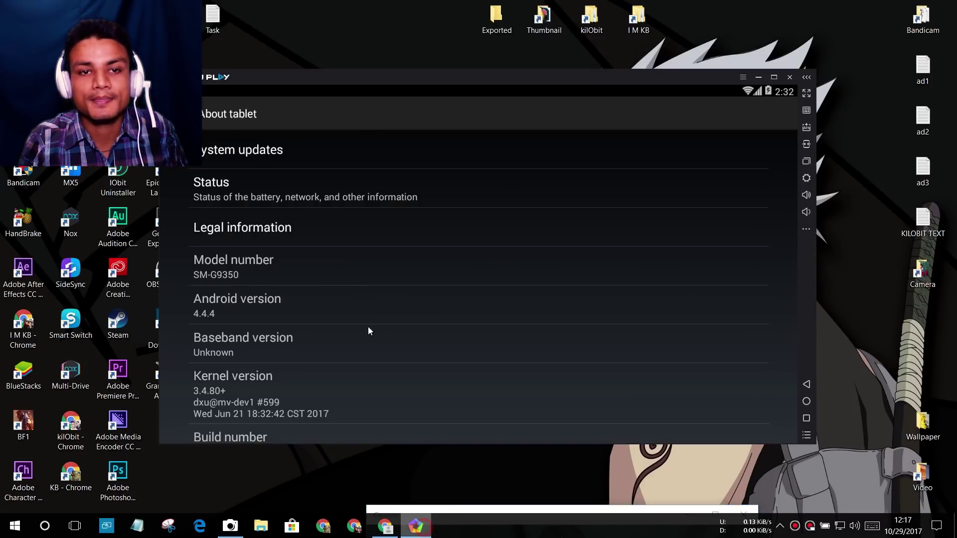
pyautogui.moveTo(483, 80); pyautogui.dragTo(567, 52)
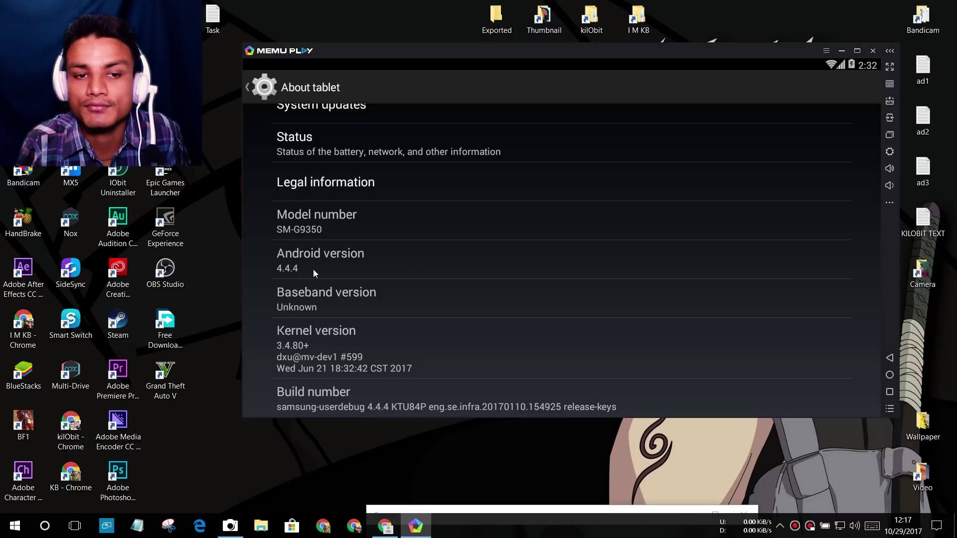
pyautogui.click(387, 264)
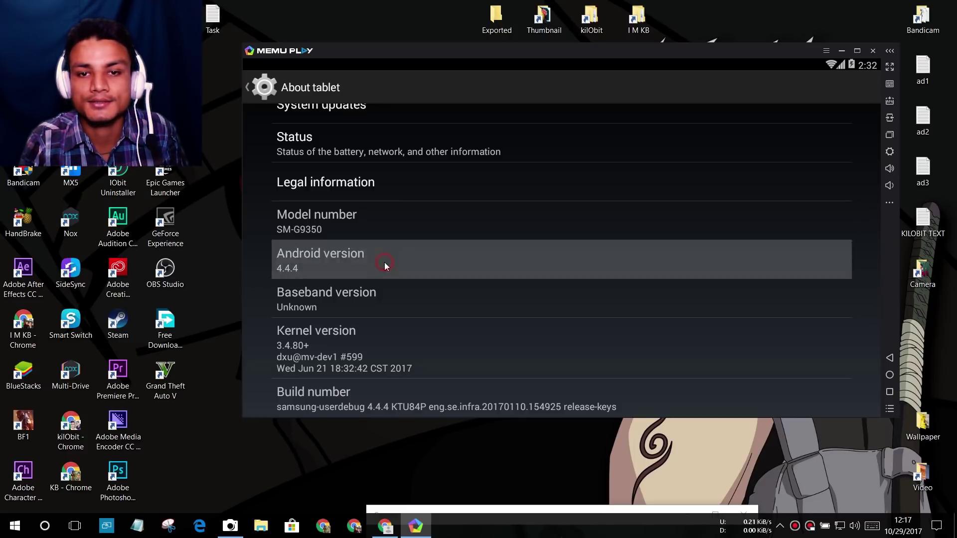
pyautogui.click(413, 274)
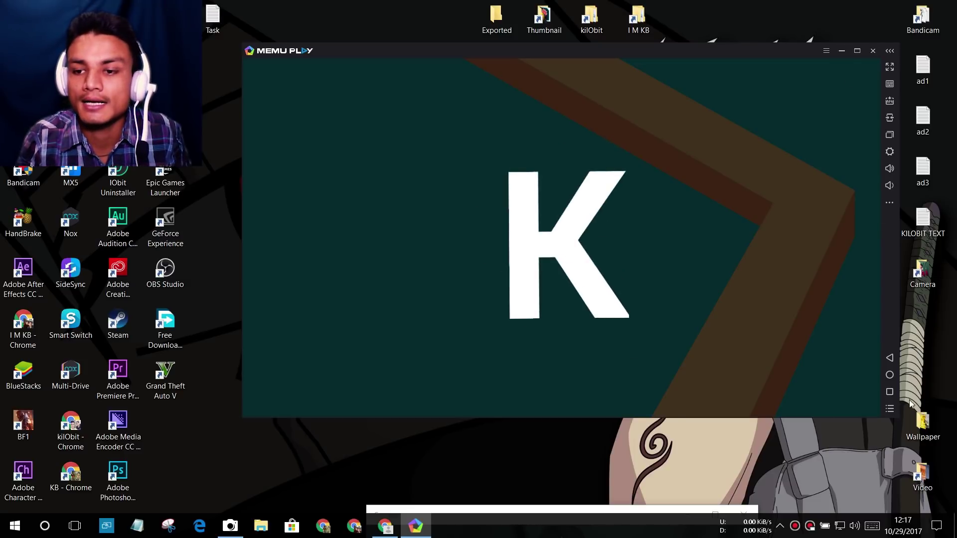
pyautogui.click(890, 358)
pyautogui.click(841, 50)
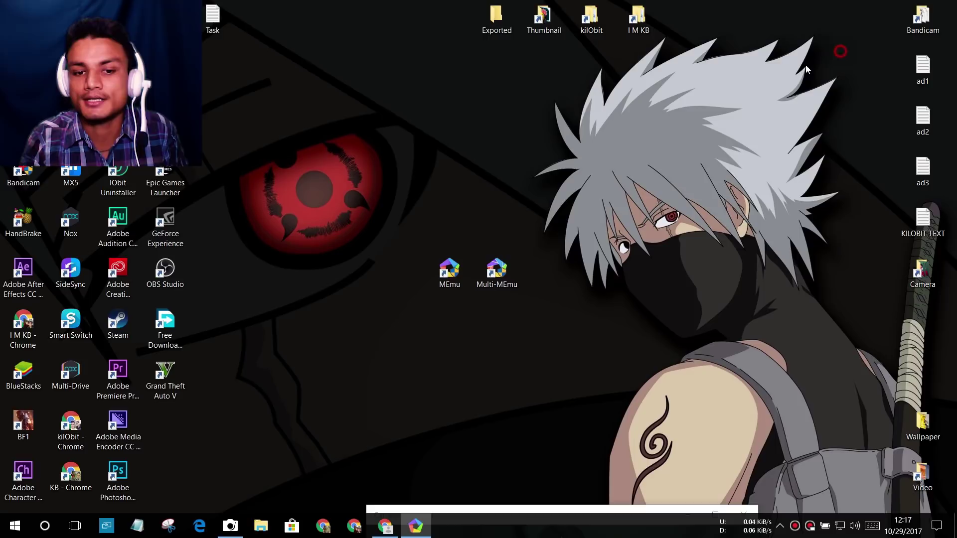
# Step: Run the Multi-MEmu desktop shortcut as administrator and put the Multiple Instance Manager window away
pyautogui.click(497, 272)
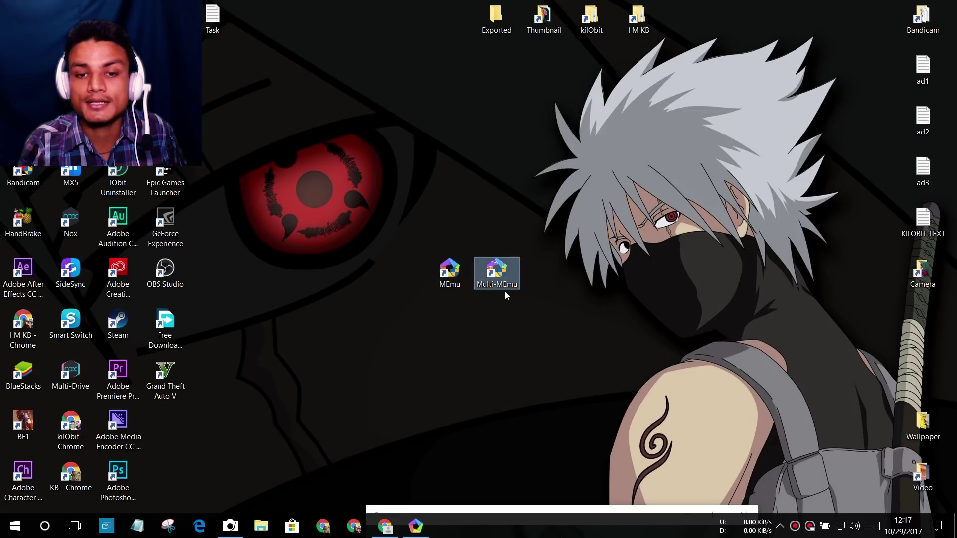
pyautogui.rightClick(499, 287)
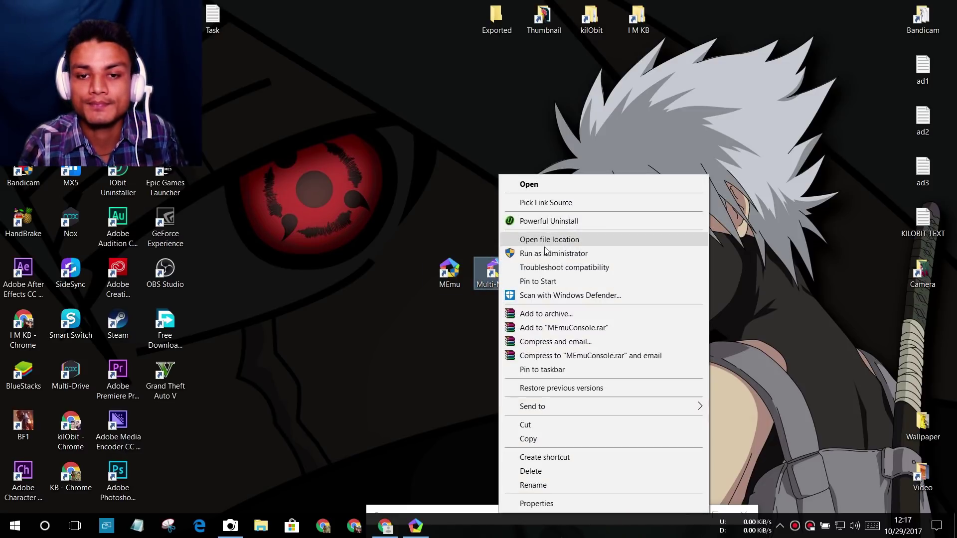
pyautogui.click(546, 252)
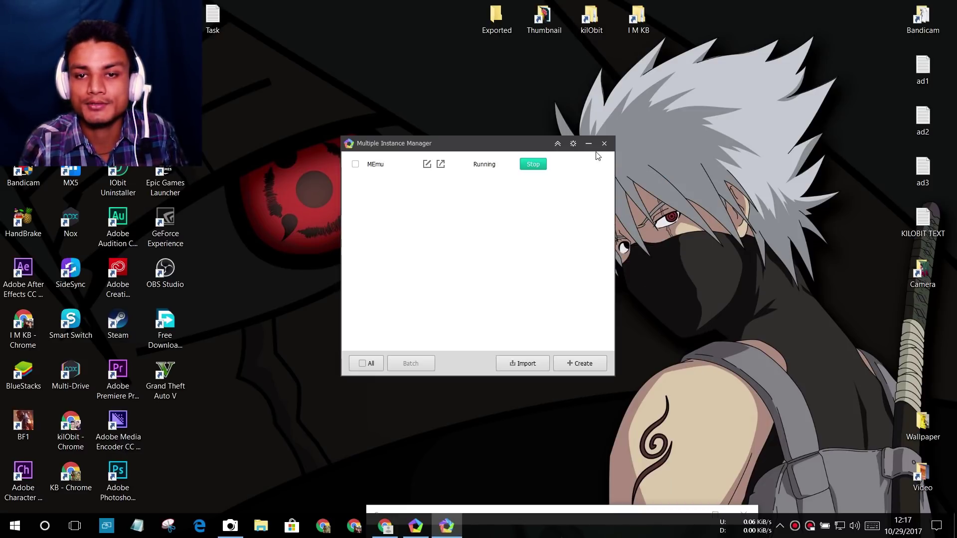
pyautogui.click(605, 144)
pyautogui.moveTo(446, 202); pyautogui.dragTo(438, 333)
pyautogui.moveTo(570, 378); pyautogui.dragTo(574, 368)
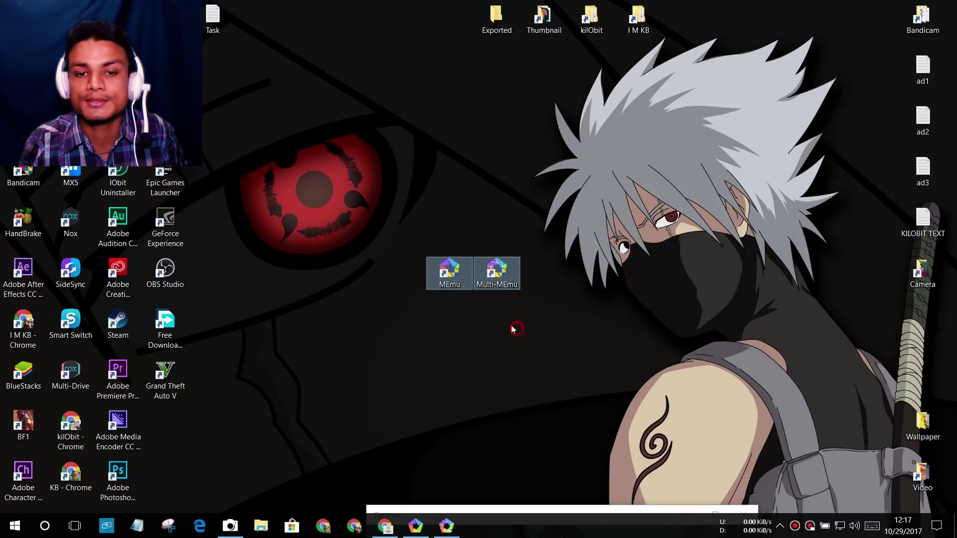
pyautogui.click(449, 272)
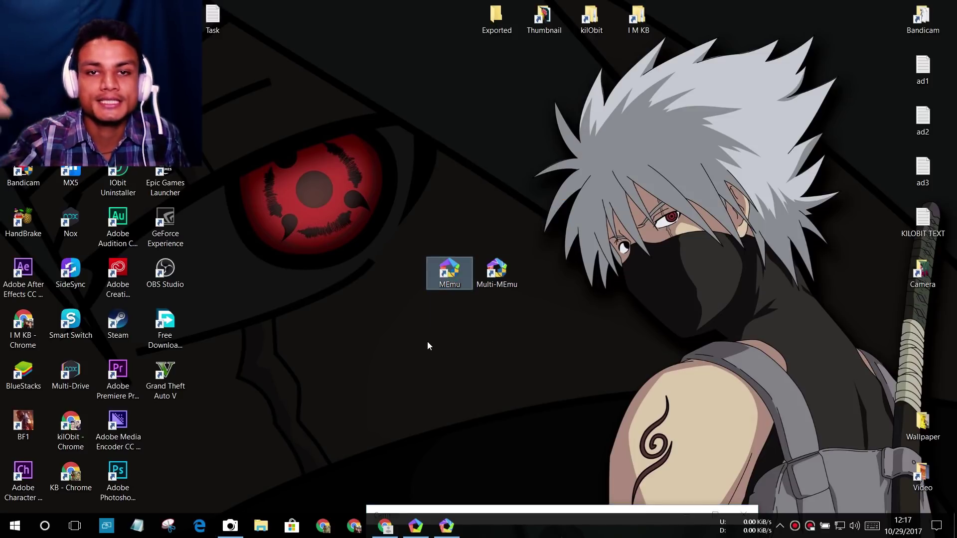
pyautogui.moveTo(508, 329); pyautogui.dragTo(506, 251)
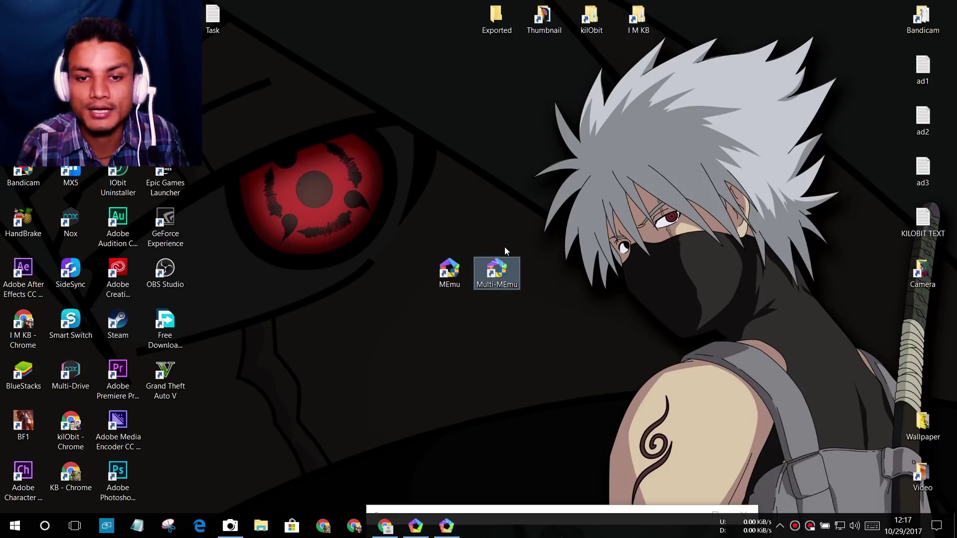
# Step: Bring the Multiple Instance Manager back on screen and stop the running MEmu instance
pyautogui.click(455, 525)
pyautogui.moveTo(471, 147); pyautogui.dragTo(529, 116)
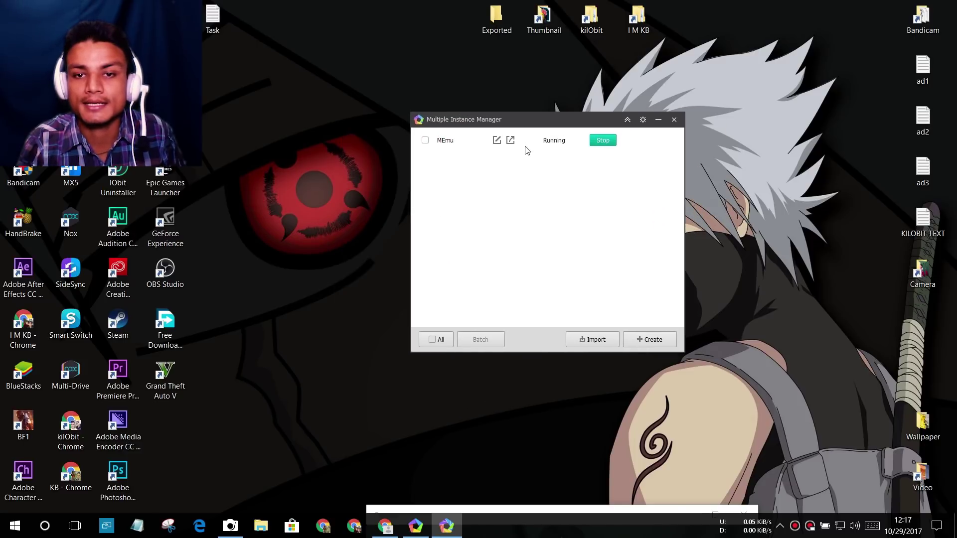
pyautogui.click(612, 144)
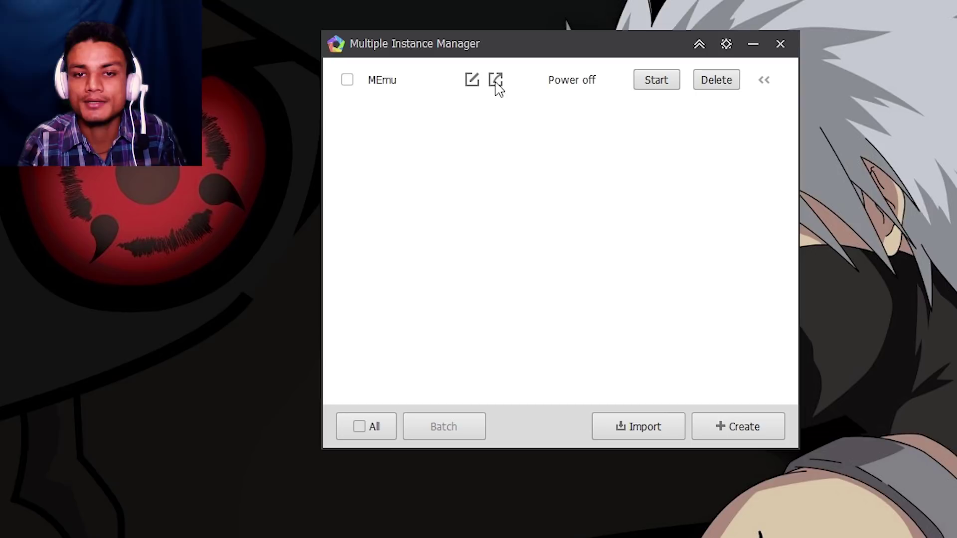
# Step: Create an additional emulator instance with Android (Default), and delete that new instance
pyautogui.click(764, 428)
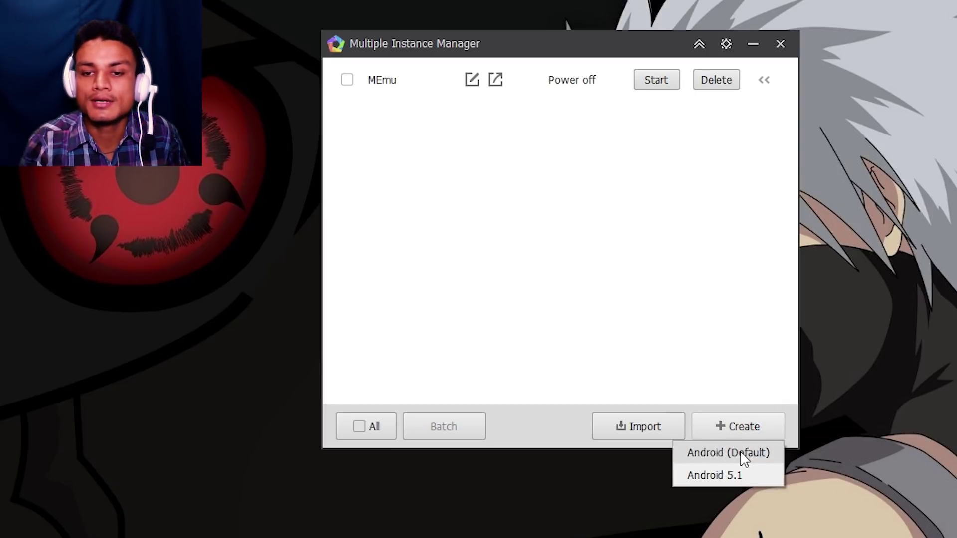
pyautogui.click(740, 428)
pyautogui.click(741, 427)
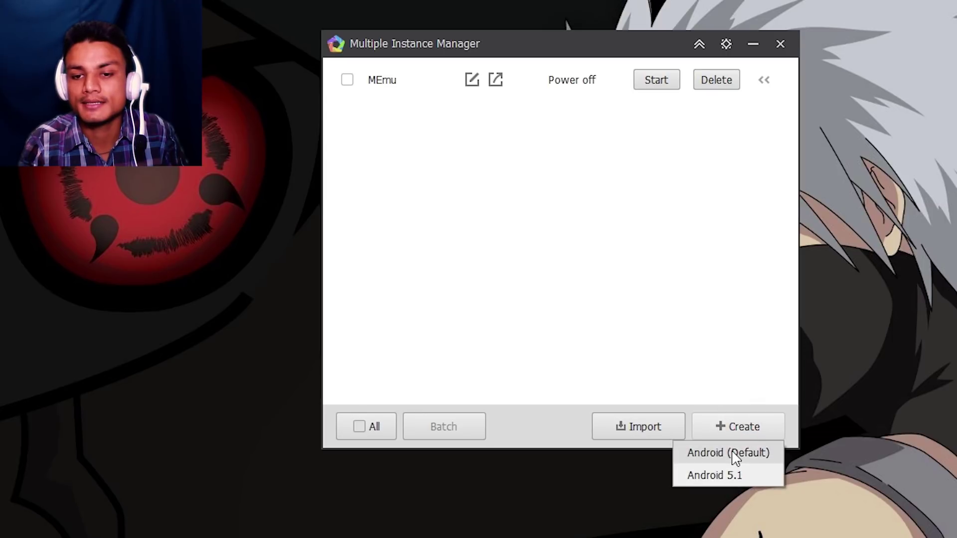
pyautogui.click(737, 458)
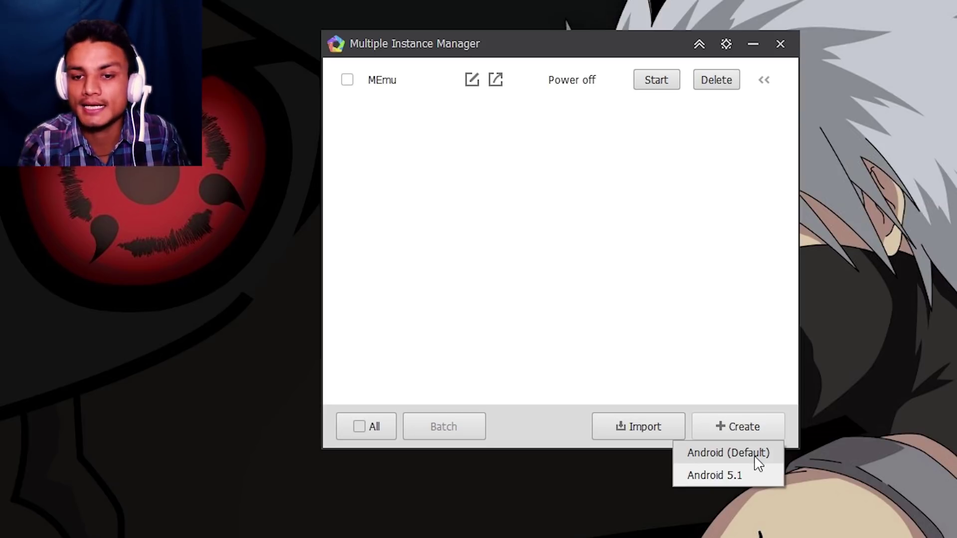
pyautogui.click(756, 459)
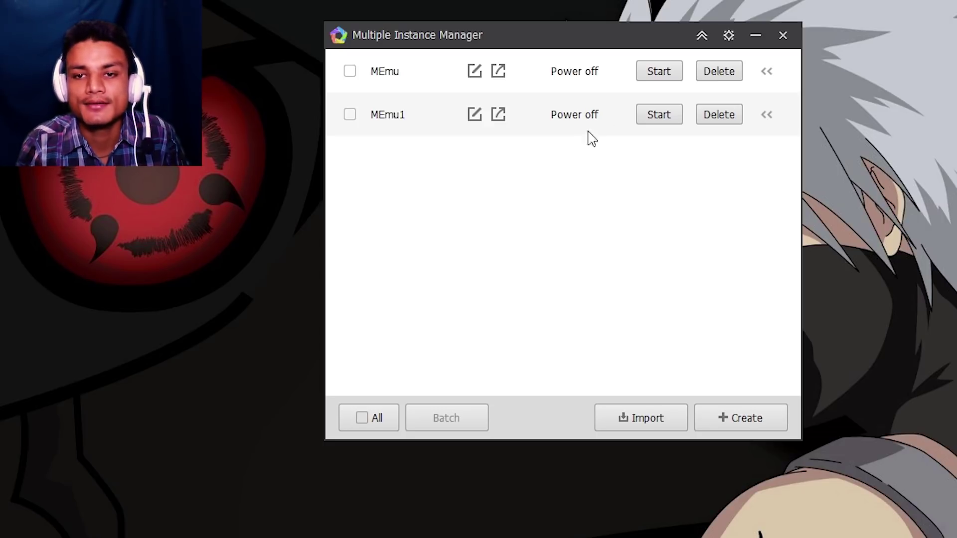
pyautogui.click(726, 116)
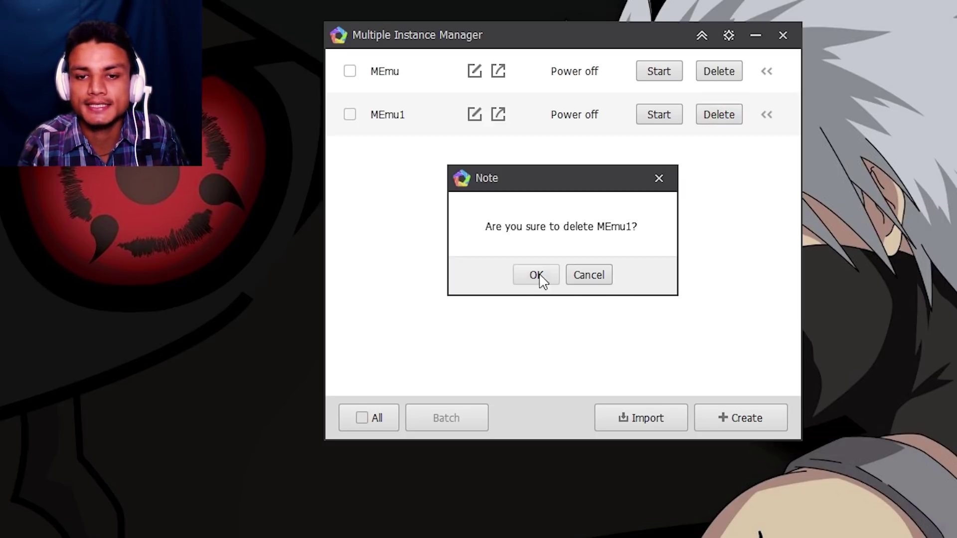
pyautogui.click(537, 275)
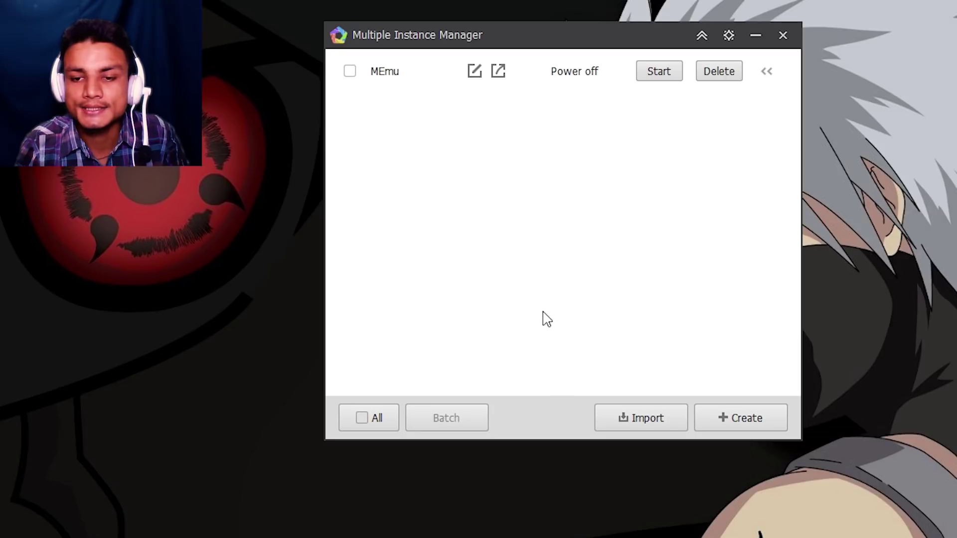
# Step: Create a new emulator instance with Android 5.1 and continue with the download of its Android 5.1.1 image
pyautogui.click(750, 429)
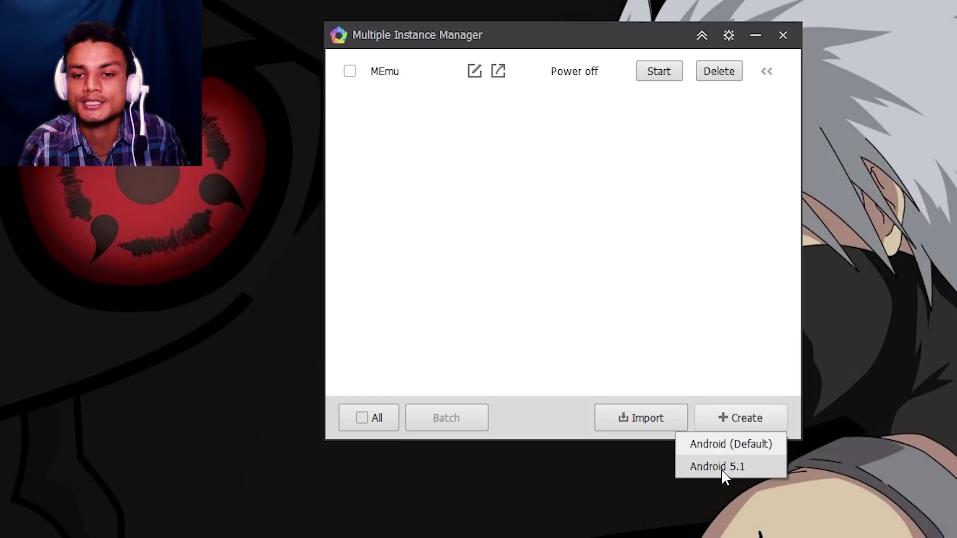
pyautogui.click(722, 467)
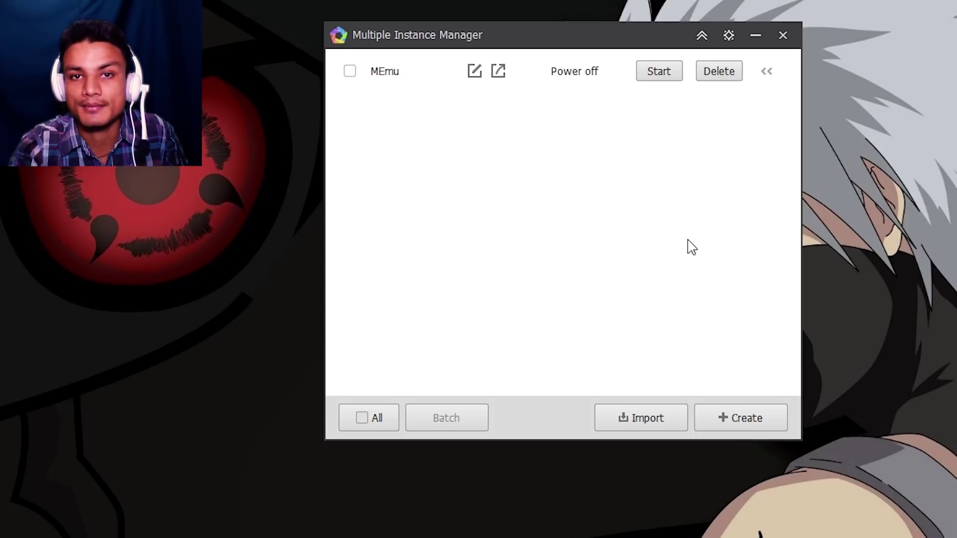
pyautogui.click(735, 418)
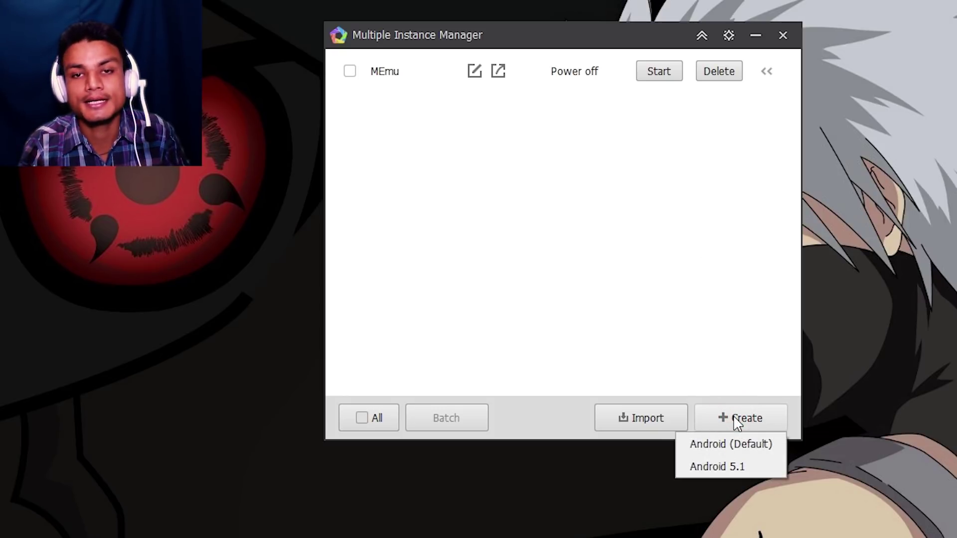
pyautogui.click(723, 466)
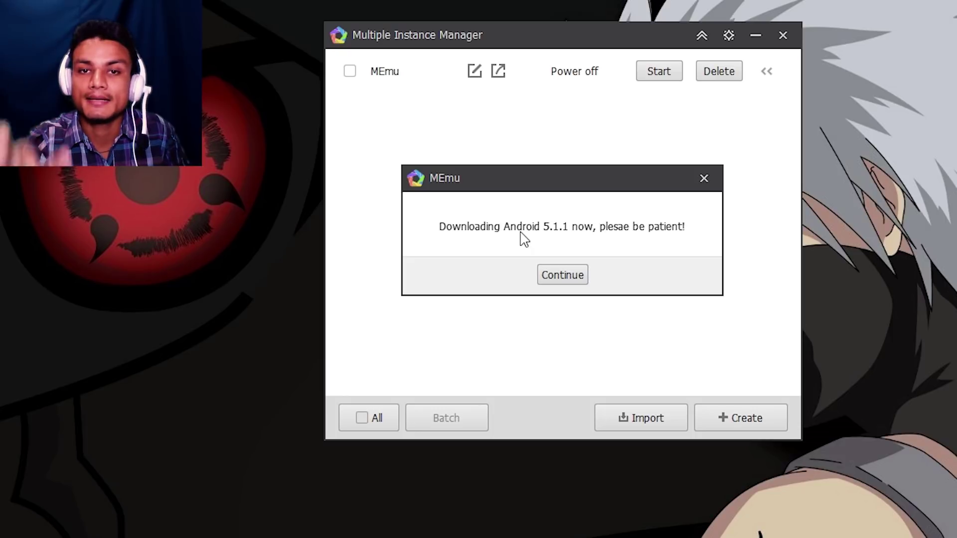
pyautogui.click(567, 281)
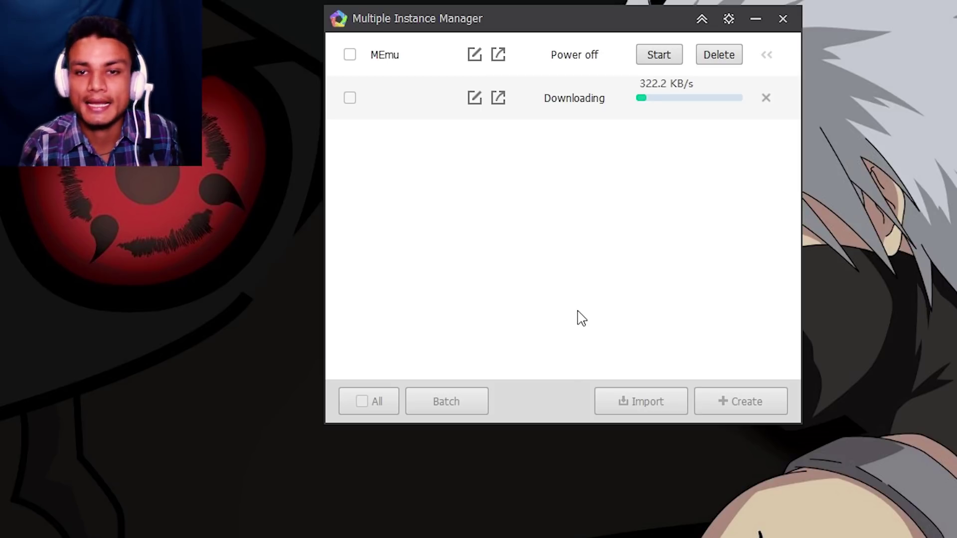
pyautogui.moveTo(532, 29); pyautogui.dragTo(526, 18)
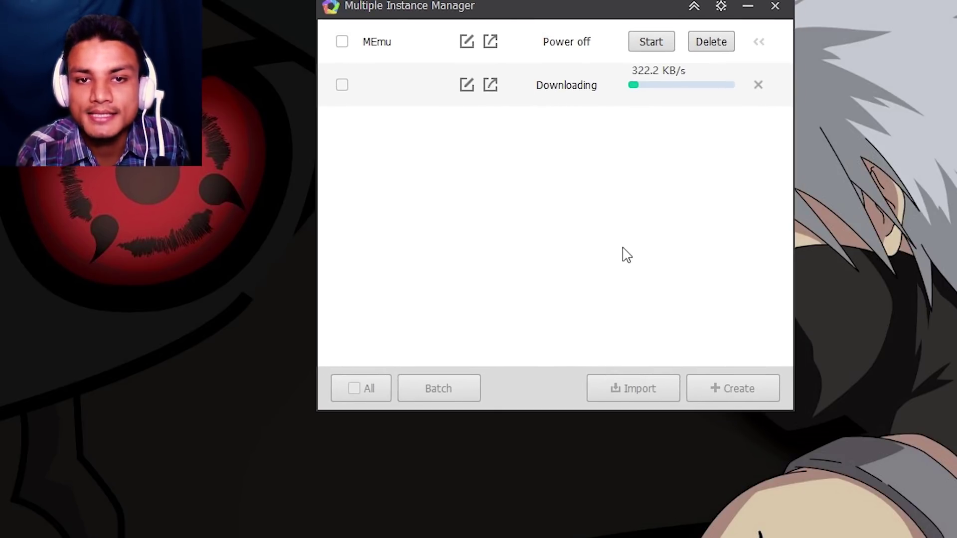
pyautogui.moveTo(484, 4); pyautogui.dragTo(493, 25)
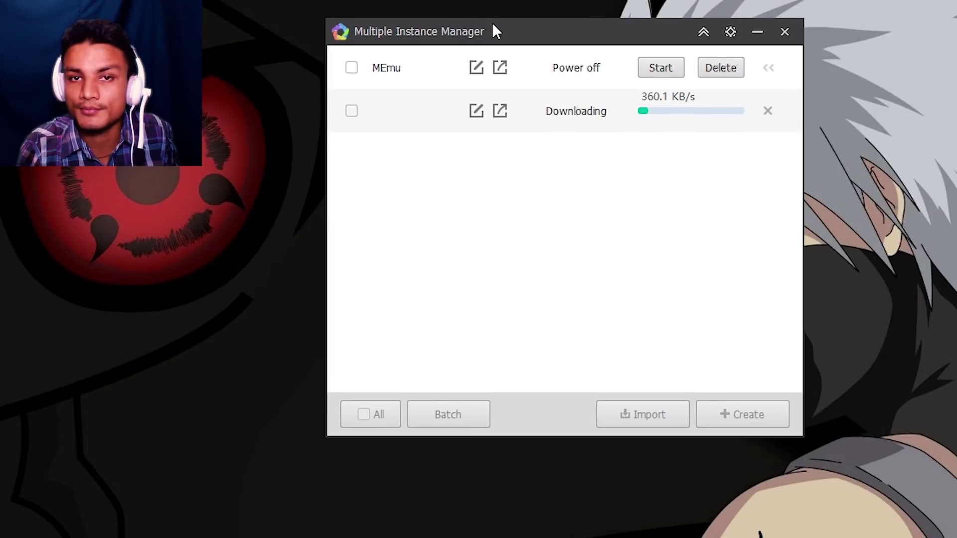